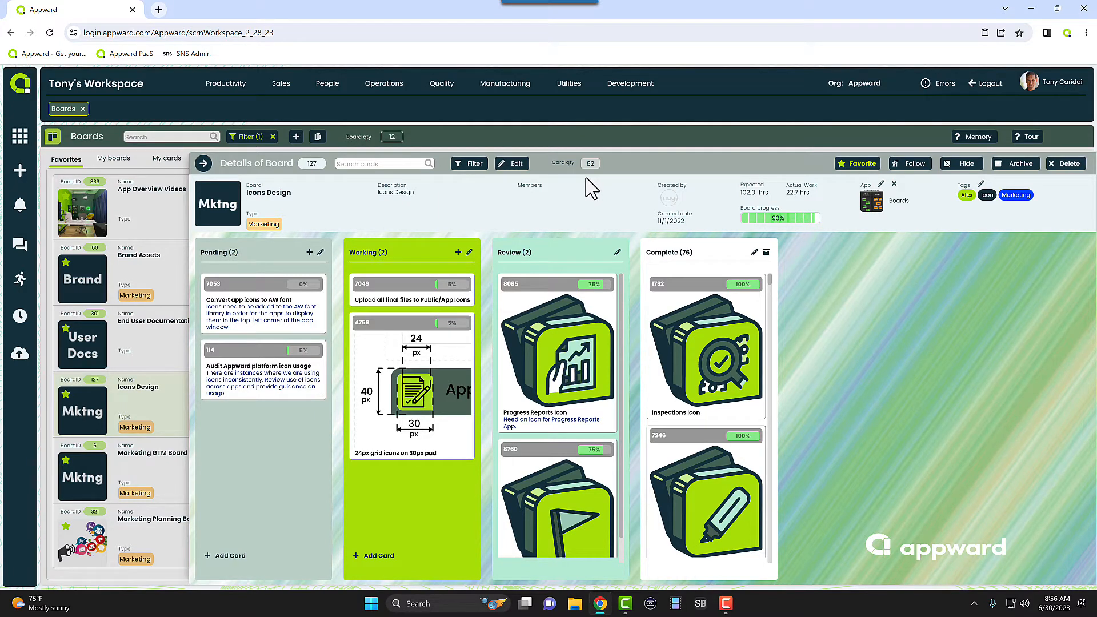
Open the Progress Reports Icon card on the Icons Design board and read through its discussion posts.
{"action": "left_click", "coordinate": [114, 340]}
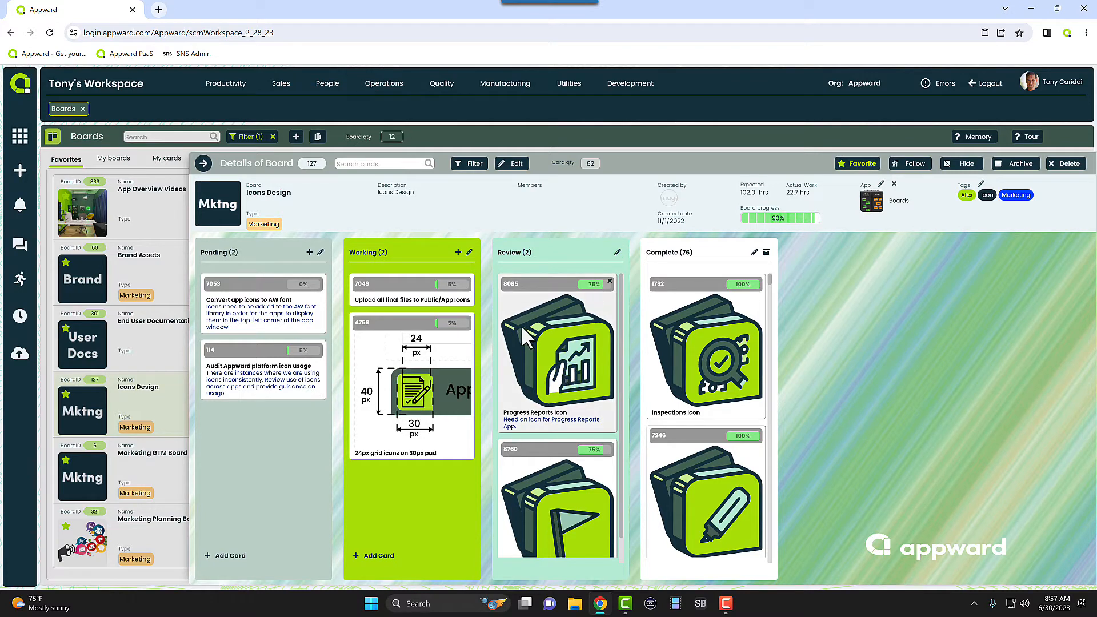
{"action": "left_click", "coordinate": [558, 352]}
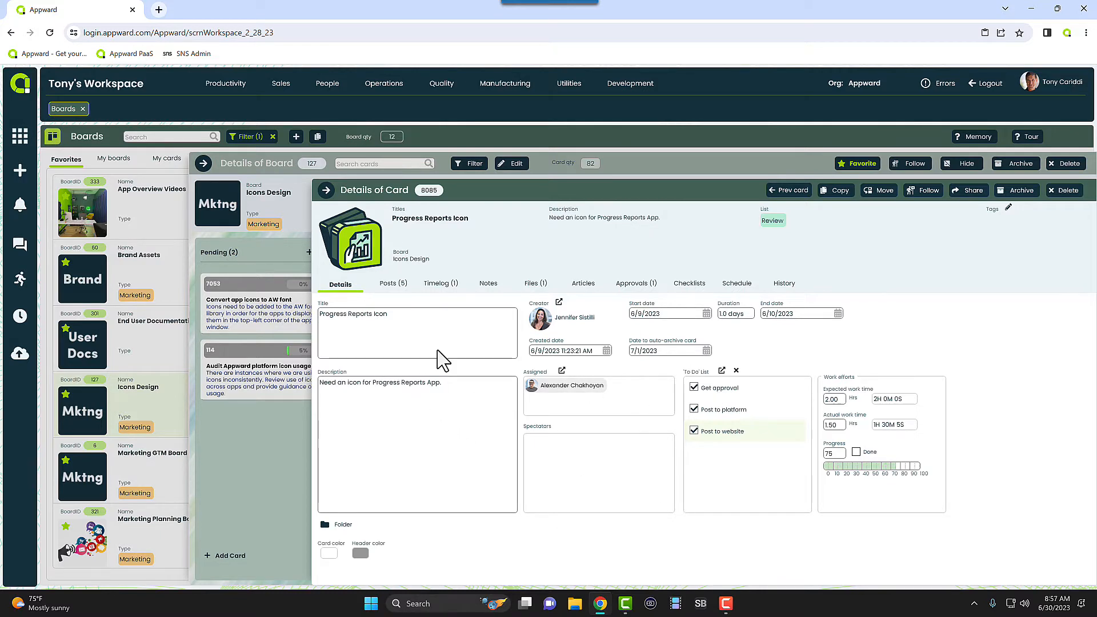
{"action": "left_click", "coordinate": [393, 286]}
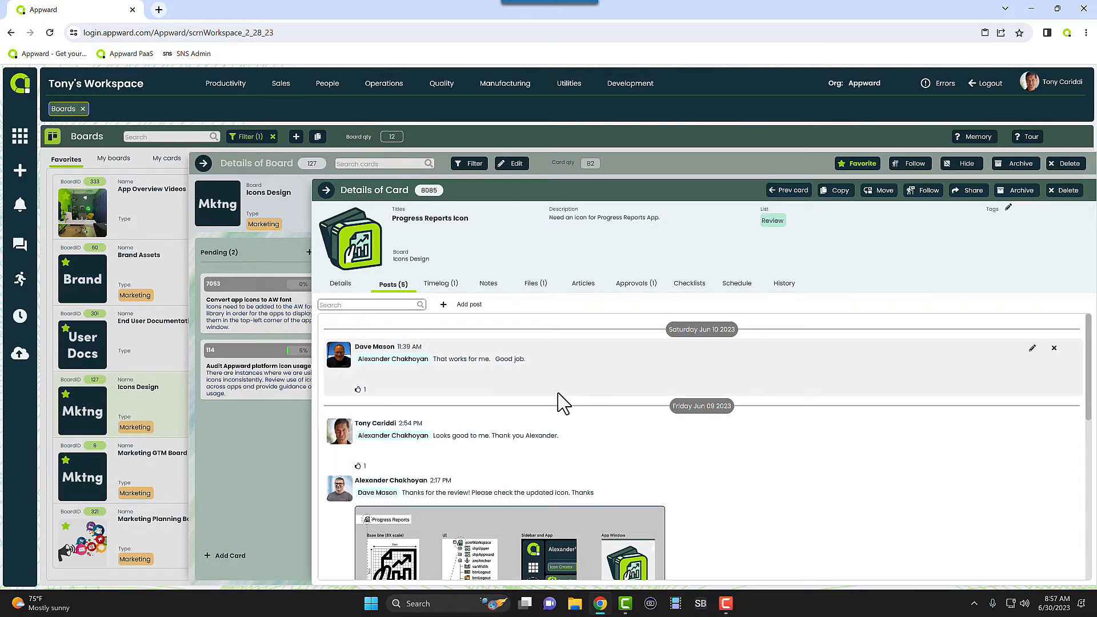
{"action": "scroll", "coordinate": [645, 420], "scroll_direction": "down", "scroll_amount": 1}
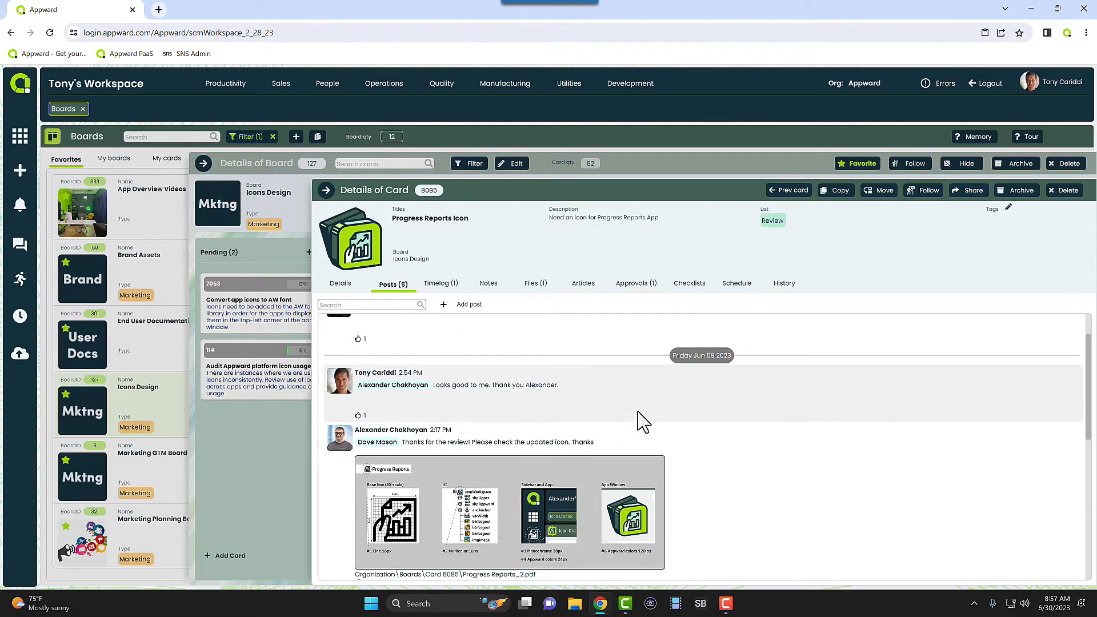
{"action": "scroll", "coordinate": [643, 422], "scroll_direction": "down", "scroll_amount": 5}
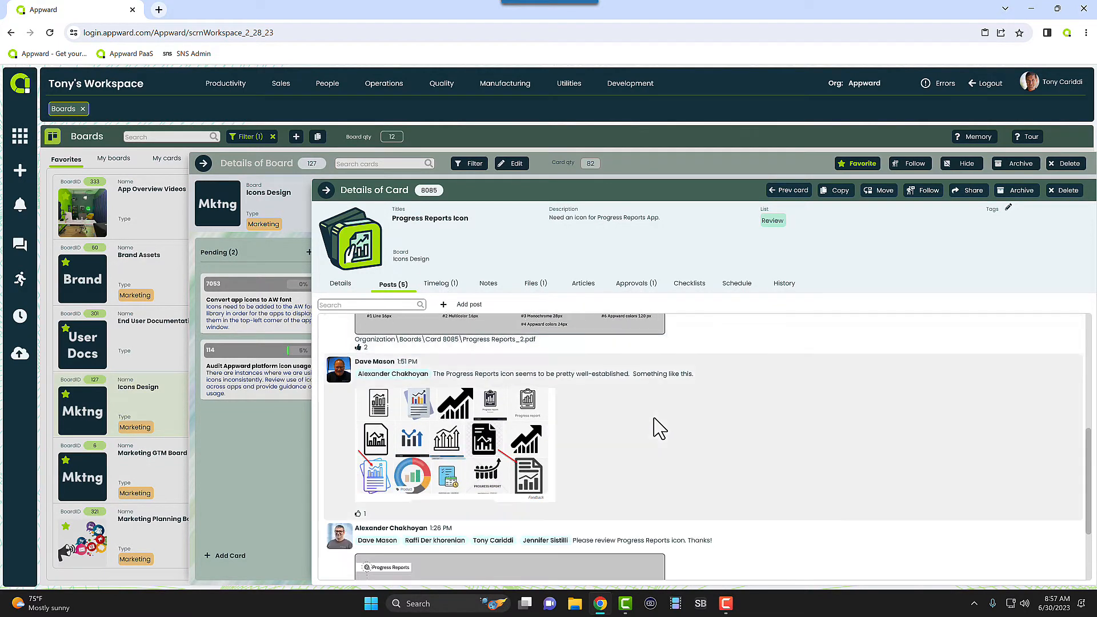
{"action": "scroll", "coordinate": [666, 433], "scroll_direction": "down", "scroll_amount": 1}
{"action": "scroll", "coordinate": [676, 443], "scroll_direction": "up", "scroll_amount": 7}
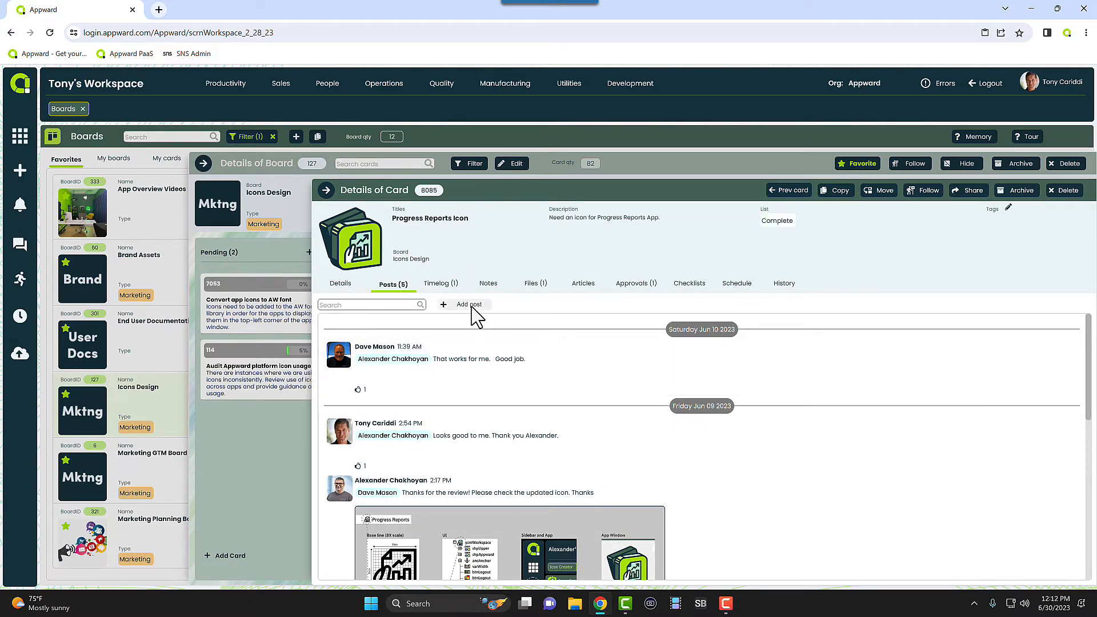
Add a post mentioning the assigned graphic designer: "Great job on this. Please update the website and app. Thanks!".
{"action": "left_click", "coordinate": [469, 304]}
{"action": "type", "text": "@alex"}
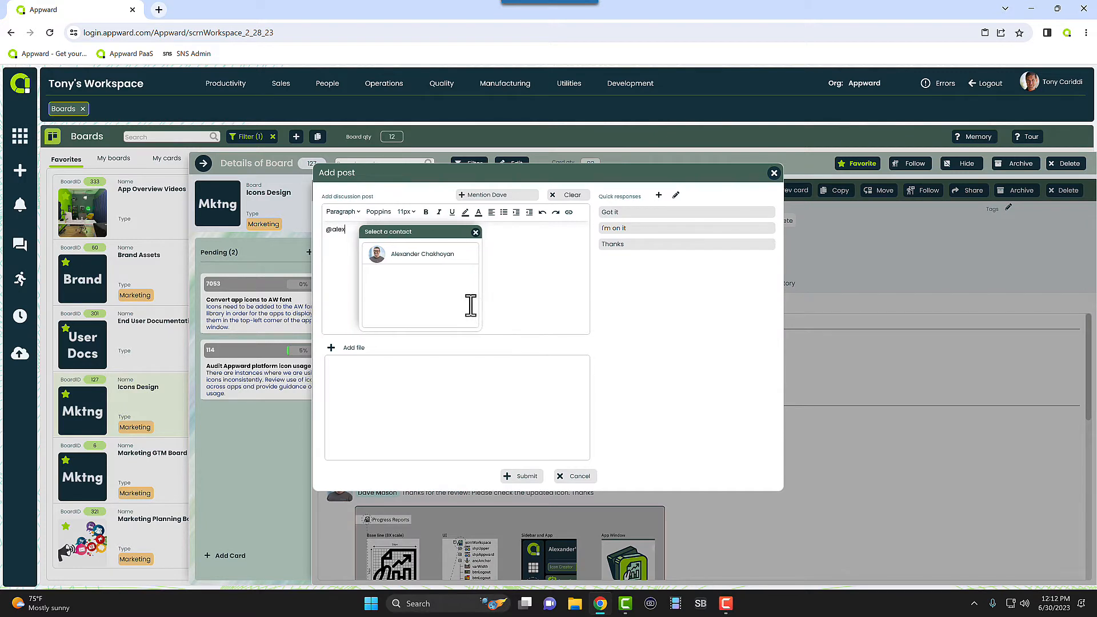
{"action": "key", "text": "Return"}
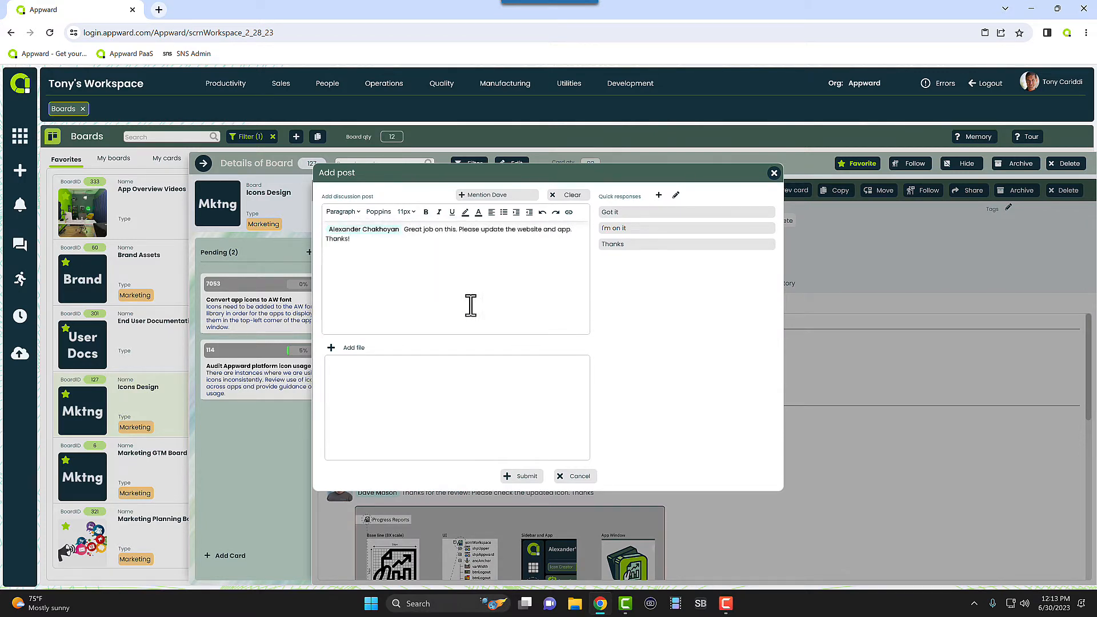
{"action": "left_click", "coordinate": [522, 477]}
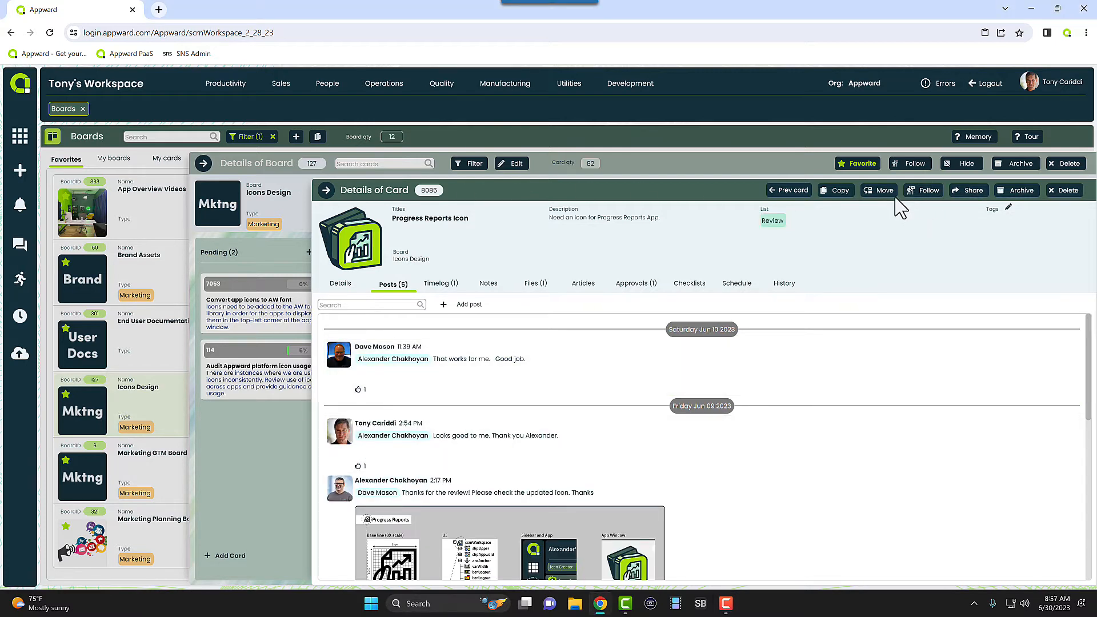
Review the card's time log and view its attached Progress Reports file.
{"action": "left_click", "coordinate": [442, 287]}
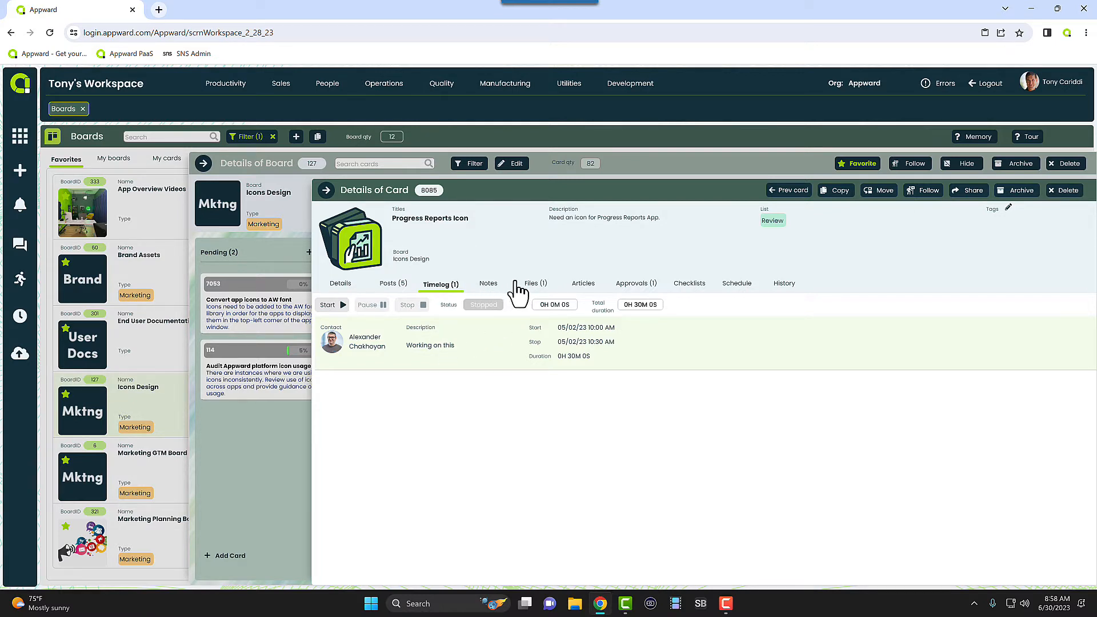
{"action": "left_click", "coordinate": [536, 286]}
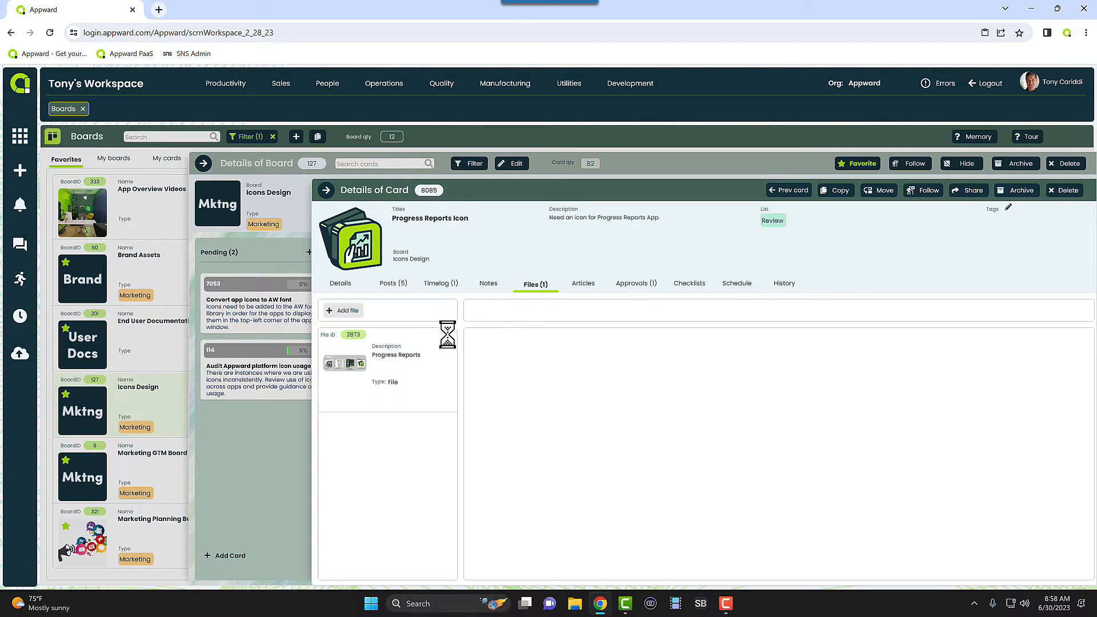
{"action": "left_click", "coordinate": [416, 339]}
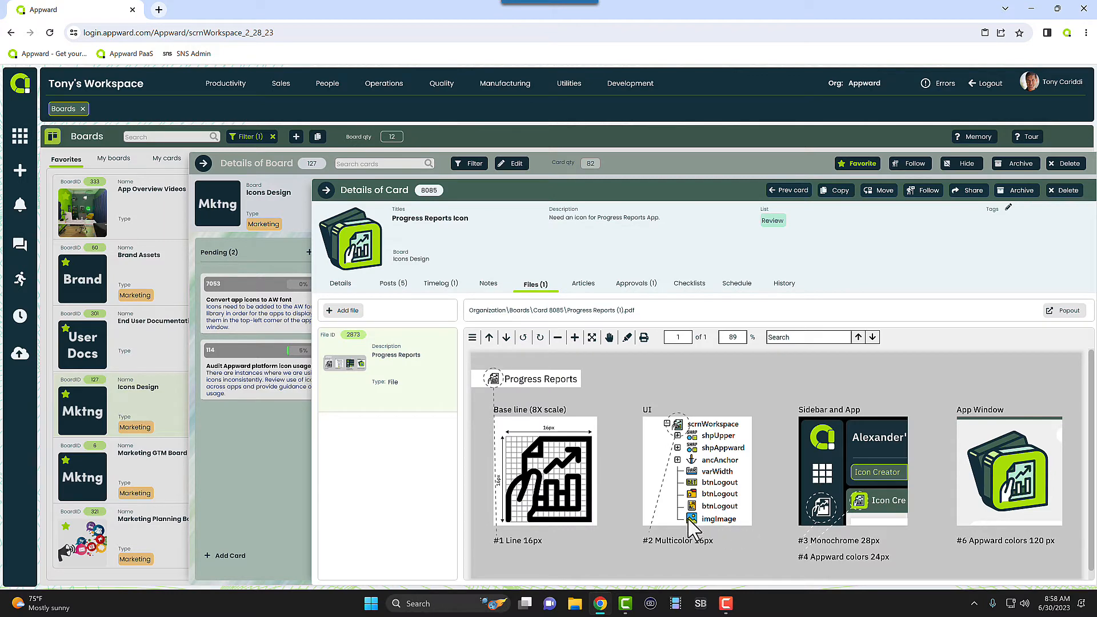
{"action": "scroll", "coordinate": [628, 486], "scroll_direction": "down", "scroll_amount": 1}
{"action": "scroll", "coordinate": [616, 482], "scroll_direction": "up", "scroll_amount": 1}
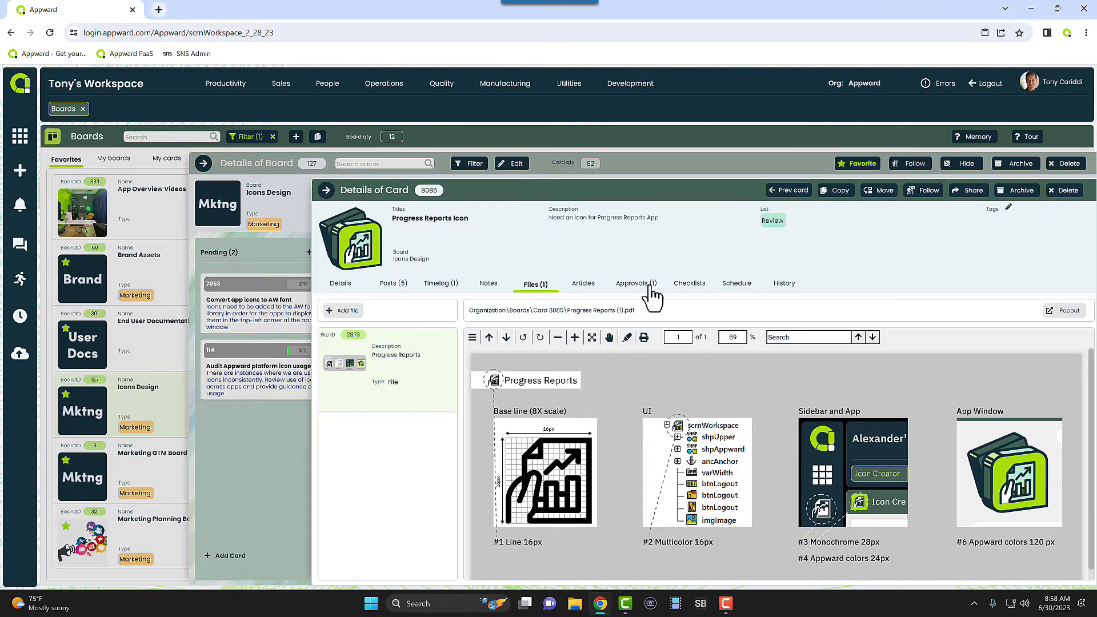
Look at the notifications and approve the card's pending approval request.
{"action": "left_click", "coordinate": [633, 285]}
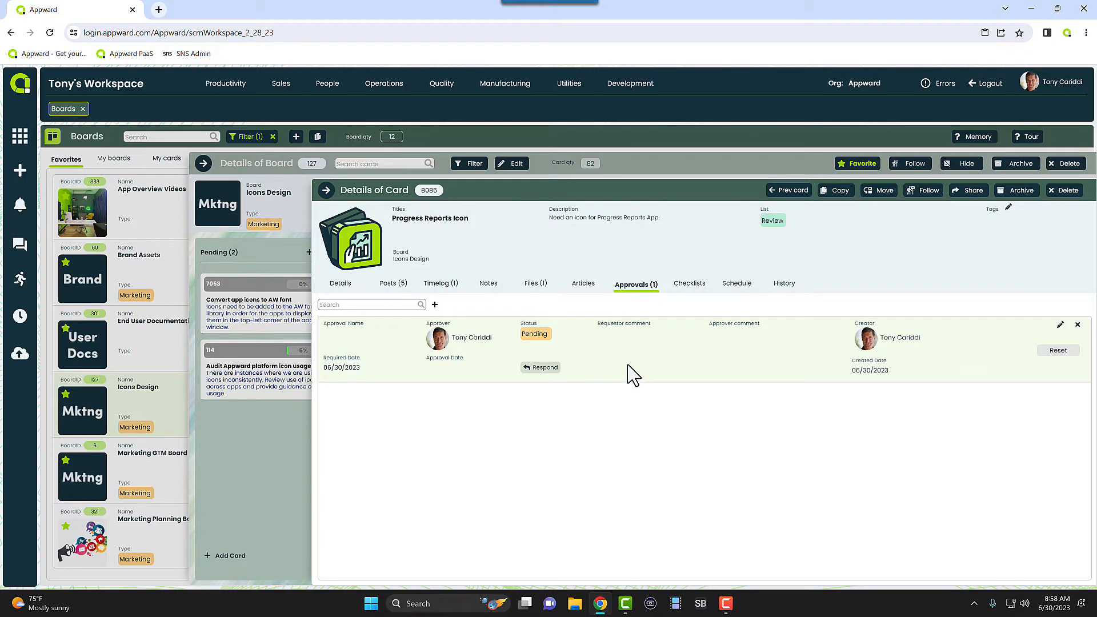
{"action": "left_click", "coordinate": [543, 369]}
{"action": "left_click", "coordinate": [20, 205]}
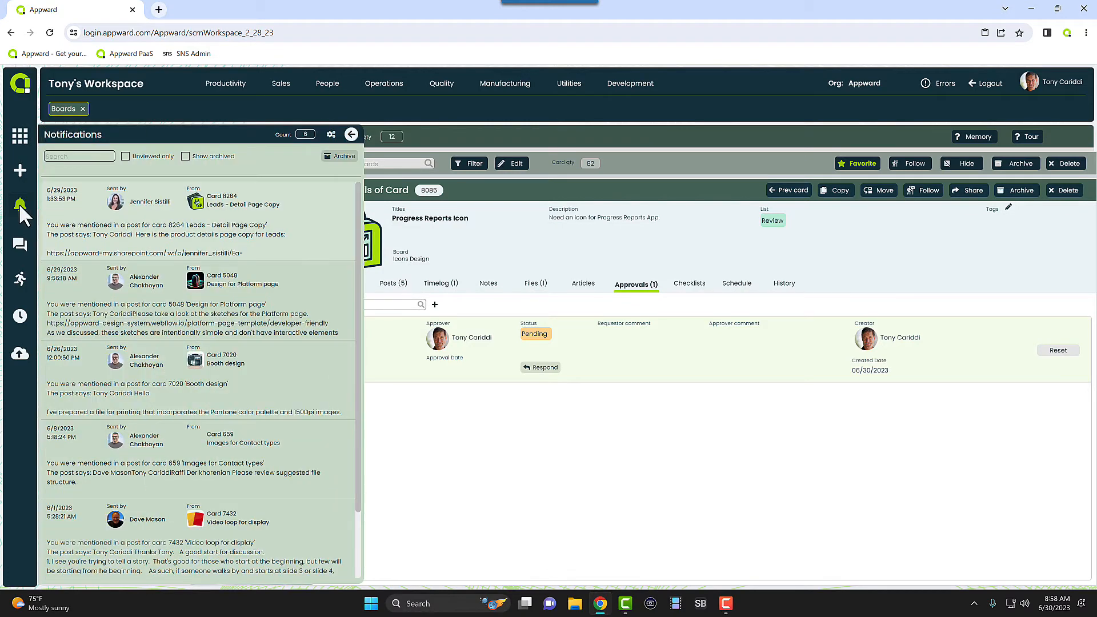
{"action": "left_click", "coordinate": [21, 207]}
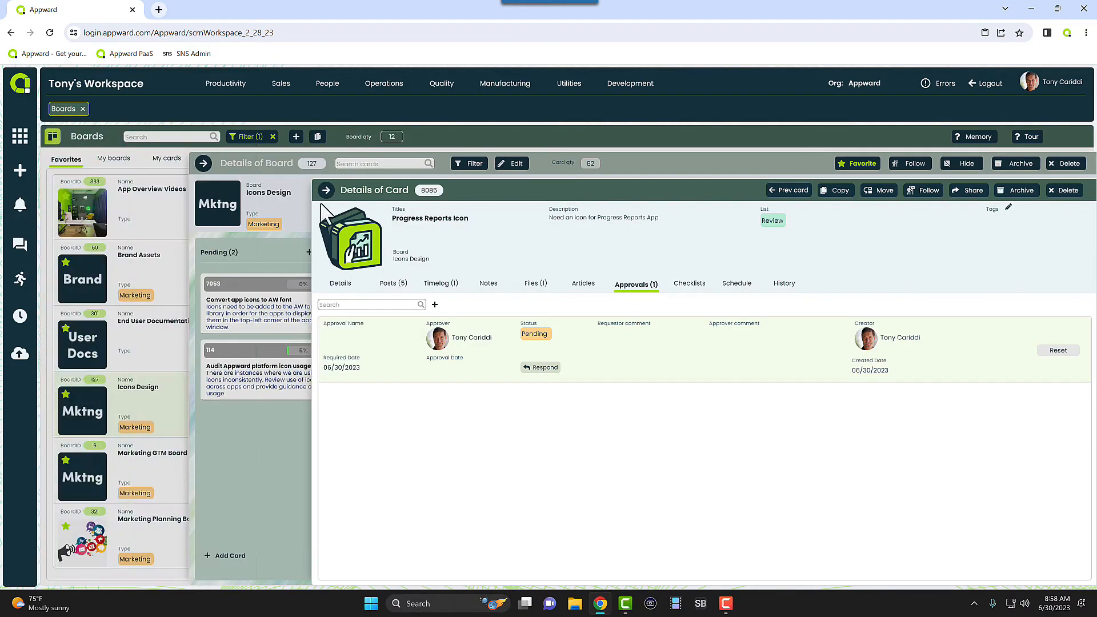
{"action": "left_click", "coordinate": [541, 369]}
{"action": "left_click", "coordinate": [512, 285]}
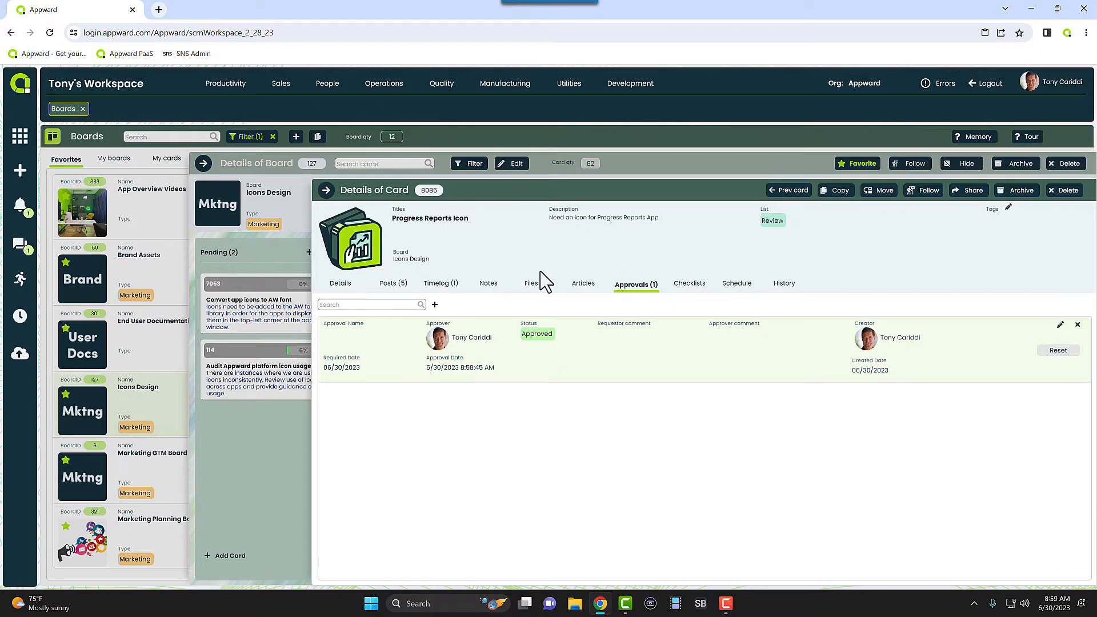
Assign the CMO from Appward - Headquarters to the card in addition to the current assignee.
{"action": "left_click", "coordinate": [341, 284]}
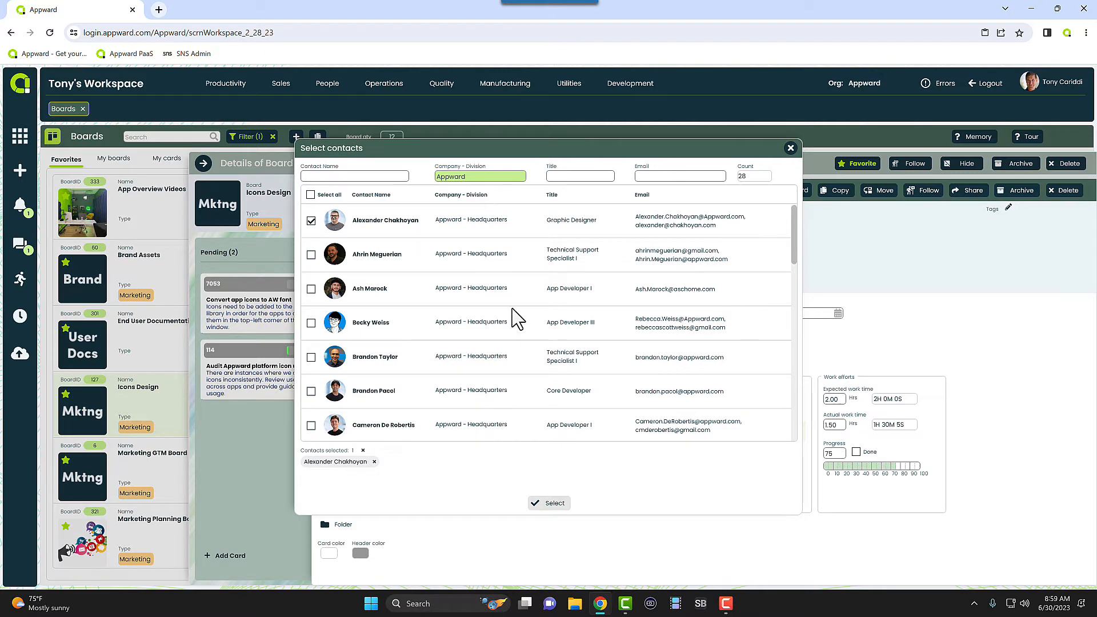
{"action": "scroll", "coordinate": [457, 327], "scroll_direction": "down", "scroll_amount": 5}
{"action": "scroll", "coordinate": [454, 297], "scroll_direction": "up", "scroll_amount": 5}
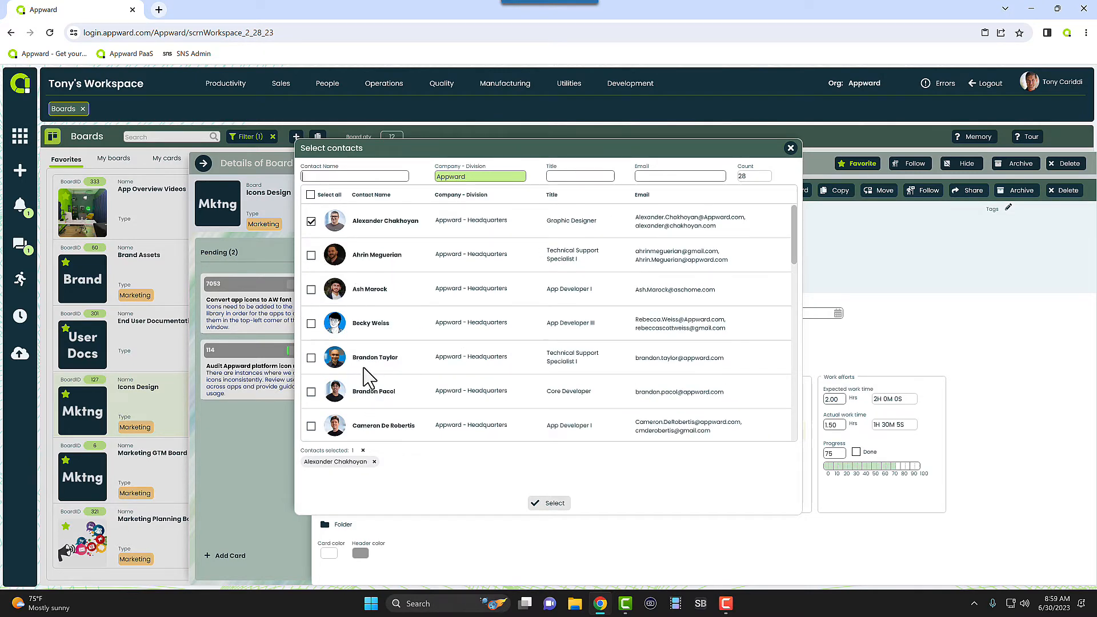
{"action": "type", "text": "tony"}
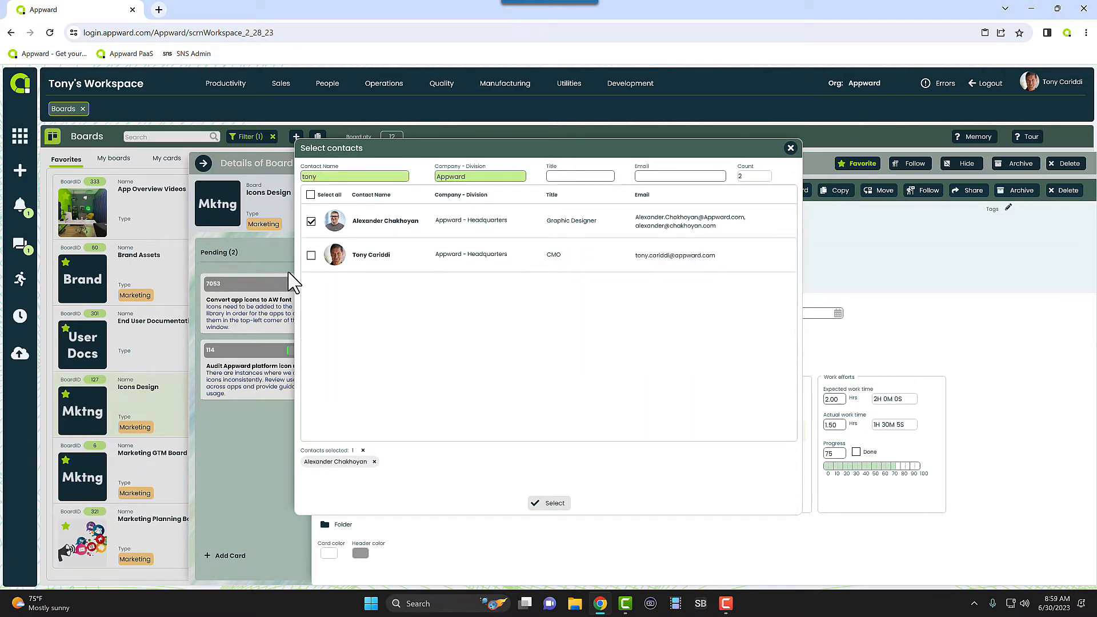
{"action": "left_click", "coordinate": [311, 256]}
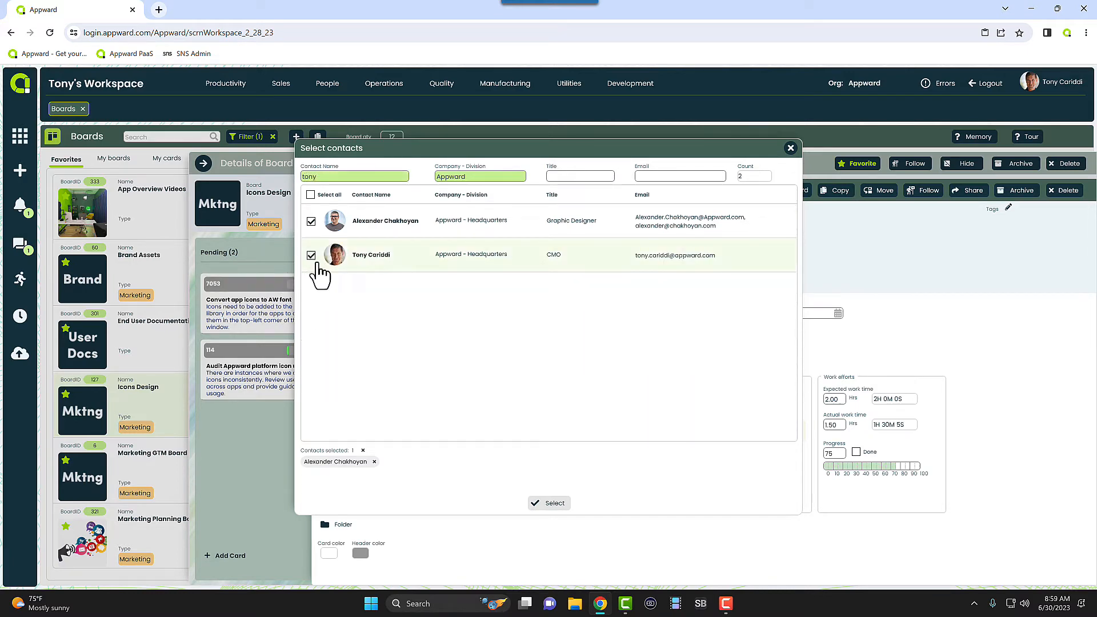
{"action": "left_click", "coordinate": [549, 503]}
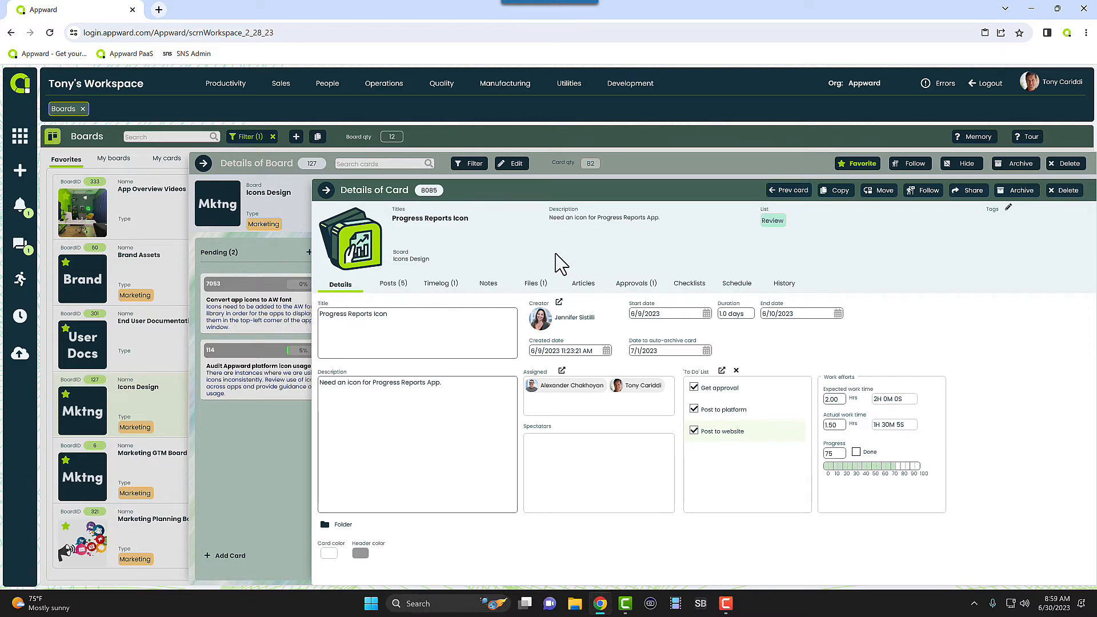
Close the card details and move the Progress Reports Icon card from the Review list to the Complete list.
{"action": "key", "text": "Escape"}
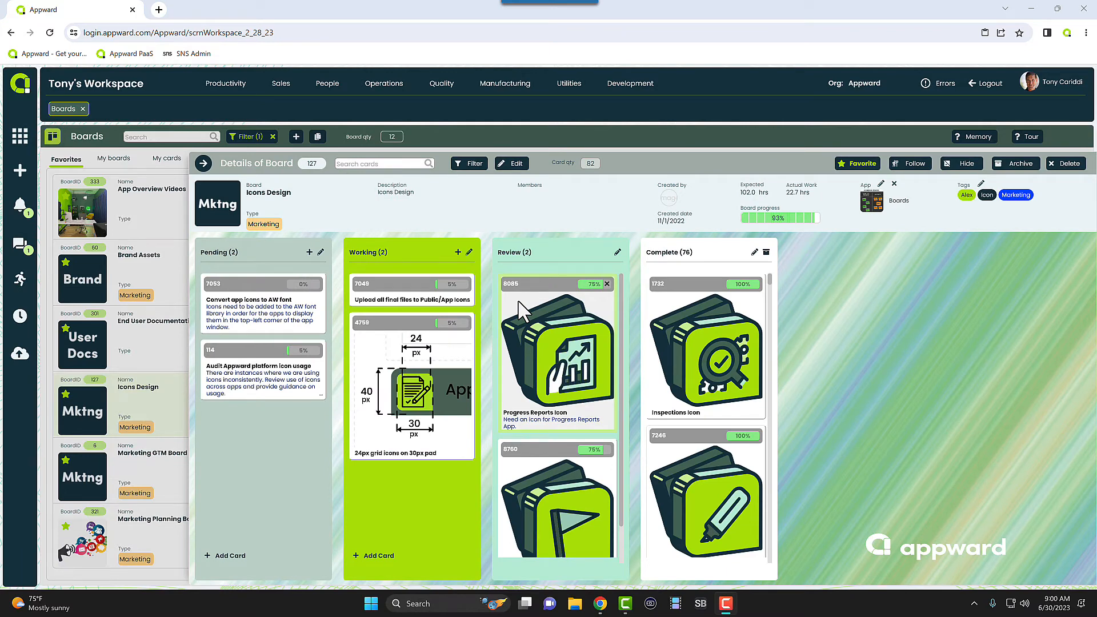
{"action": "left_click_drag", "start_coordinate": [517, 311], "coordinate": [579, 279]}
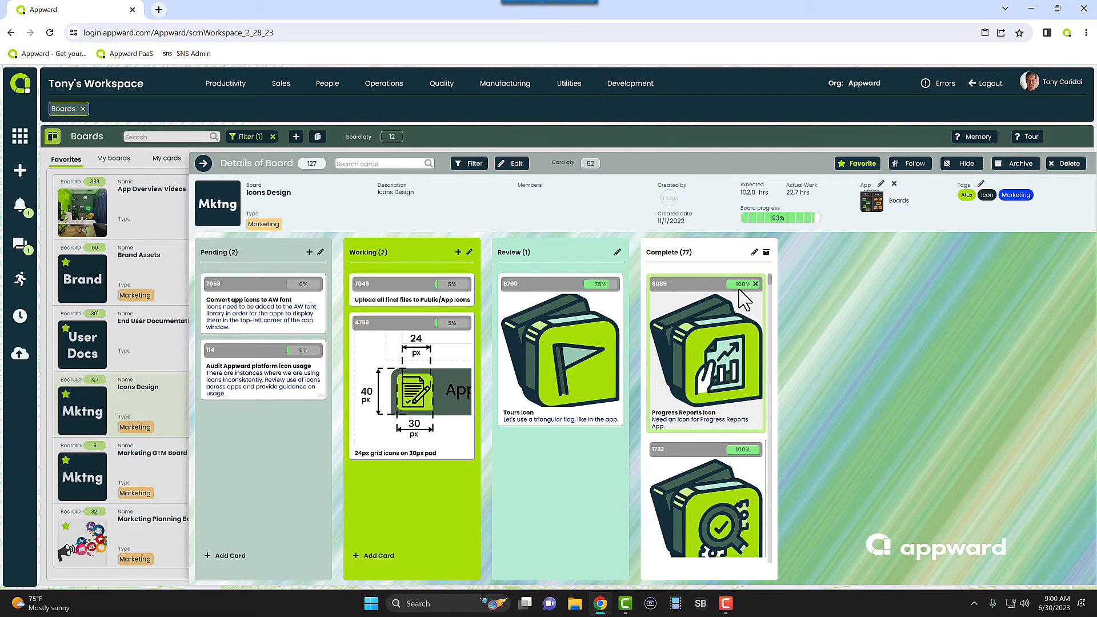
Inspect the Complete list's on-drop and on-leave automations, leaving its settings unchanged.
{"action": "left_click", "coordinate": [754, 252]}
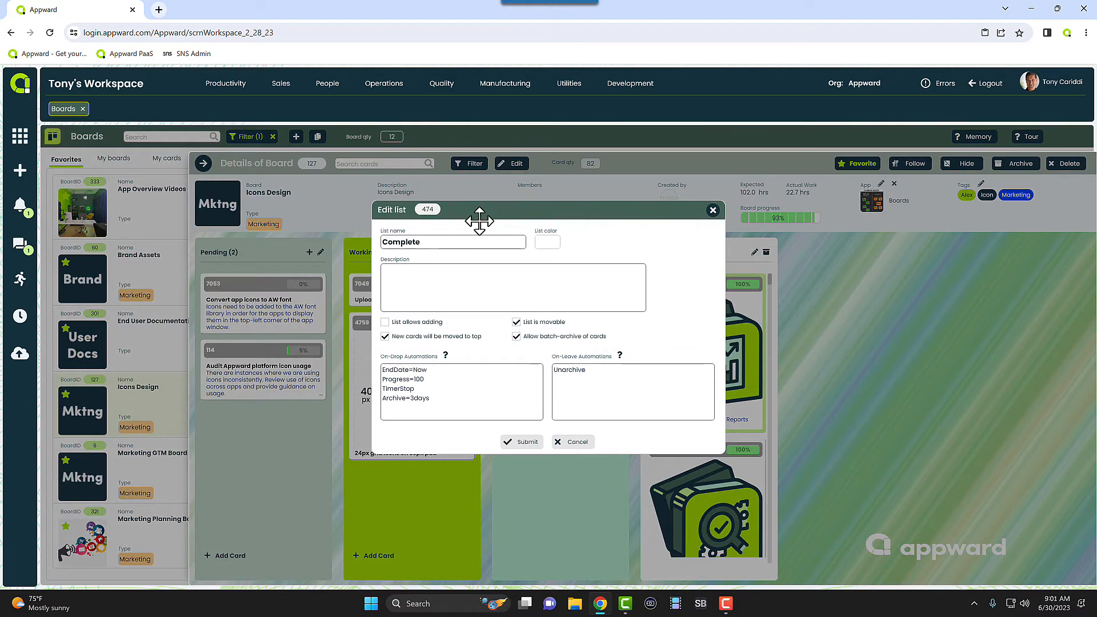
{"action": "left_click_drag", "start_coordinate": [480, 216], "coordinate": [490, 216]}
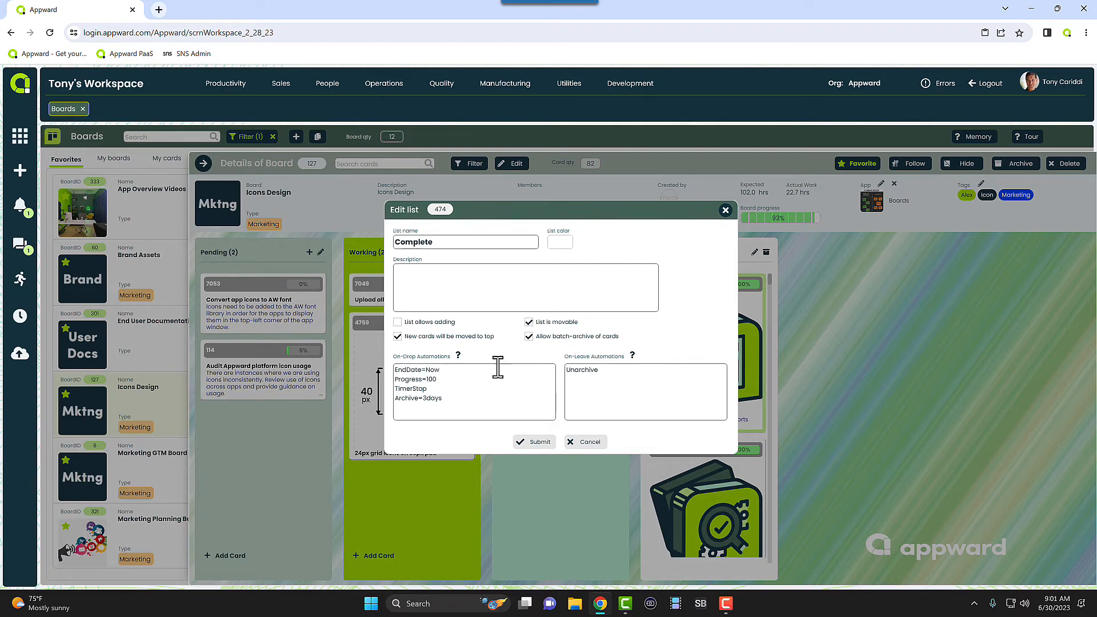
{"action": "left_click", "coordinate": [582, 442]}
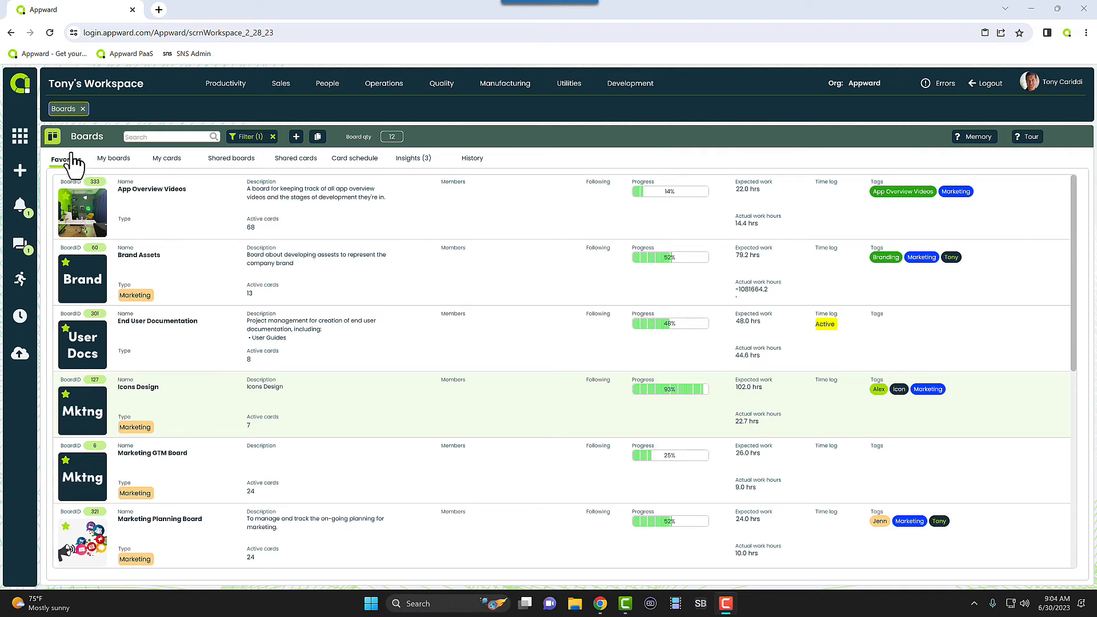
Return to the boards overview and browse the favorite boards and the shared boards.
{"action": "scroll", "coordinate": [80, 320], "scroll_direction": "down", "scroll_amount": 1}
{"action": "scroll", "coordinate": [80, 322], "scroll_direction": "up", "scroll_amount": 1}
{"action": "left_click", "coordinate": [232, 160]}
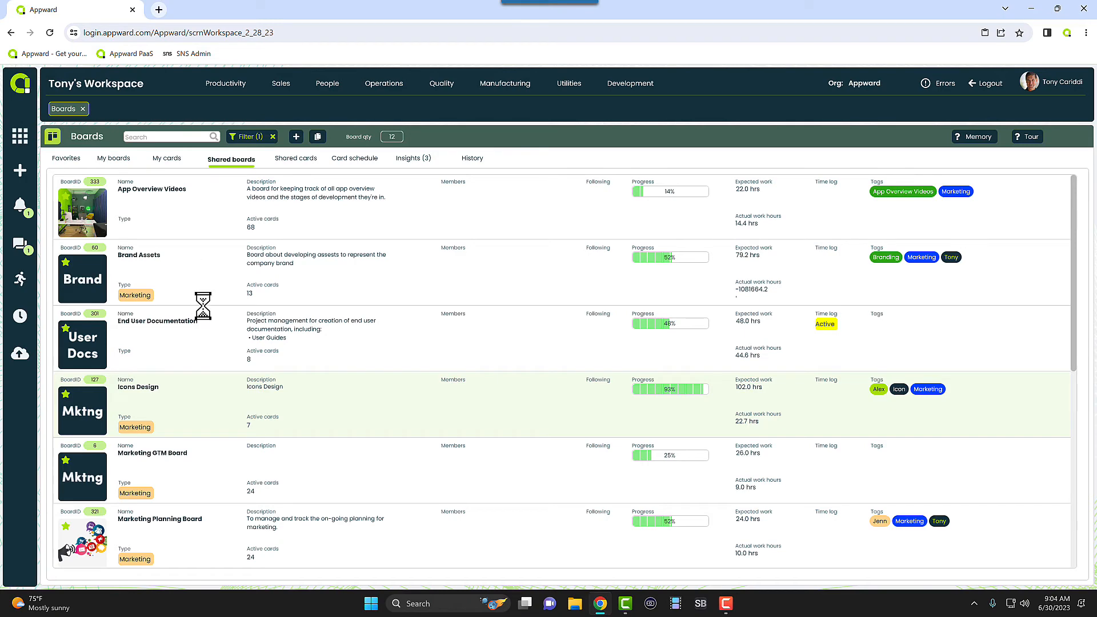
{"action": "scroll", "coordinate": [234, 241], "scroll_direction": "down", "scroll_amount": 3}
{"action": "scroll", "coordinate": [234, 241], "scroll_direction": "up", "scroll_amount": 3}
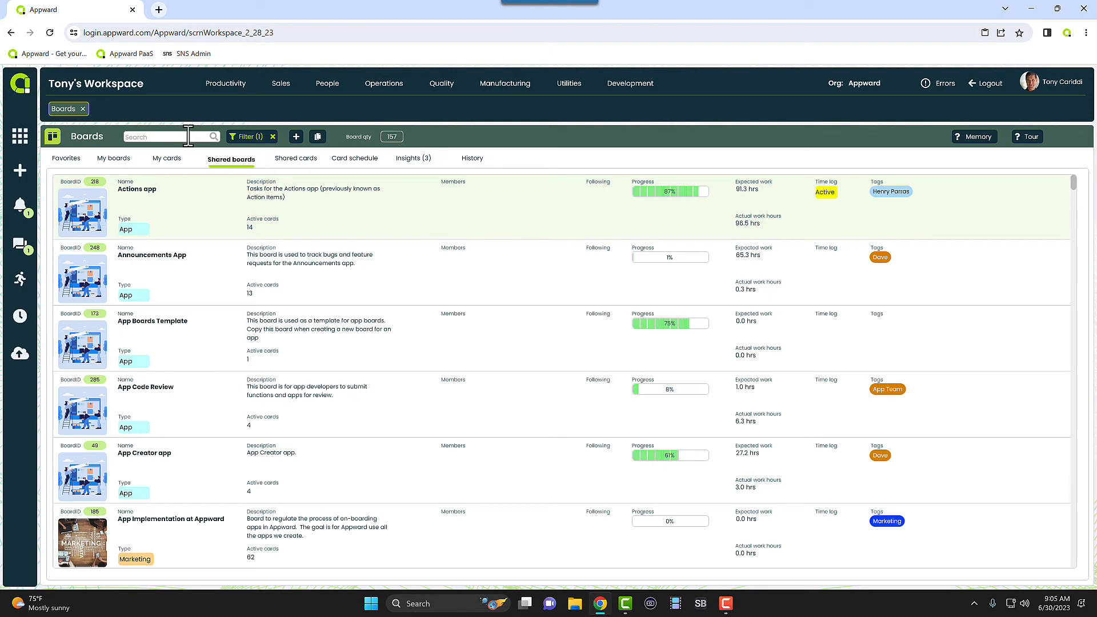
Look over the personal and shared card lists and examine the card schedule timeline.
{"action": "left_click", "coordinate": [170, 164]}
{"action": "left_click", "coordinate": [299, 164]}
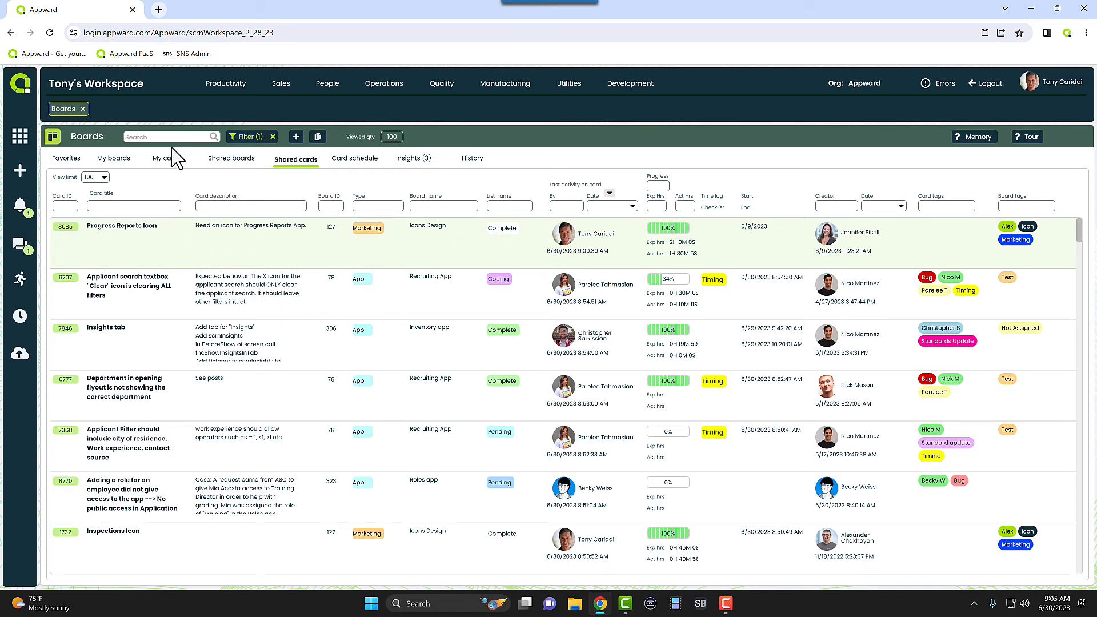
{"action": "left_click", "coordinate": [345, 162]}
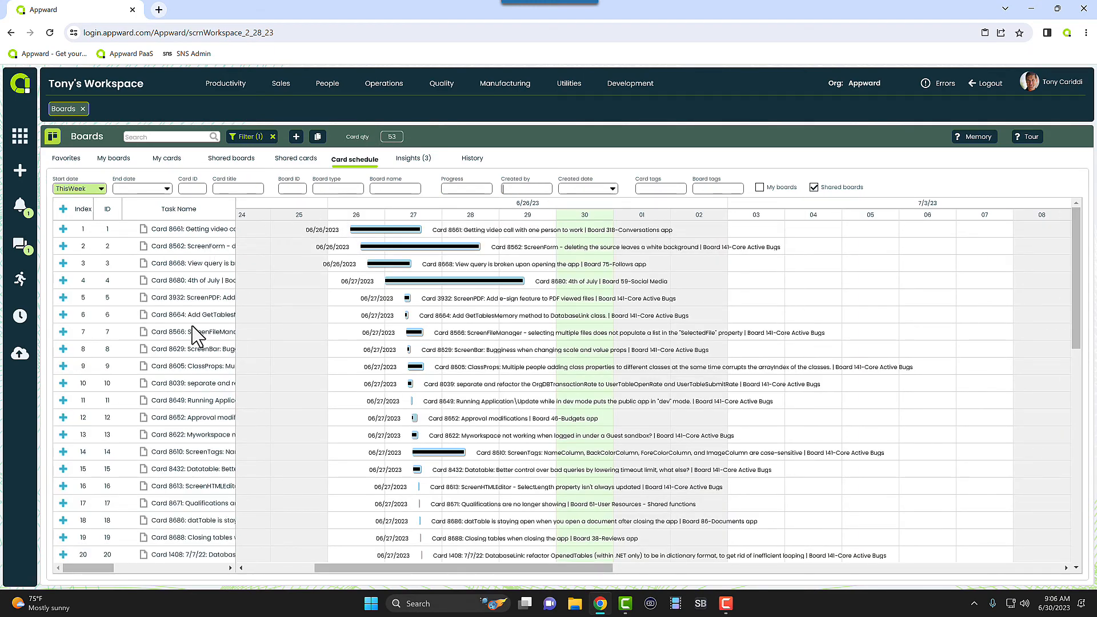
{"action": "scroll", "coordinate": [348, 388], "scroll_direction": "down", "scroll_amount": 5}
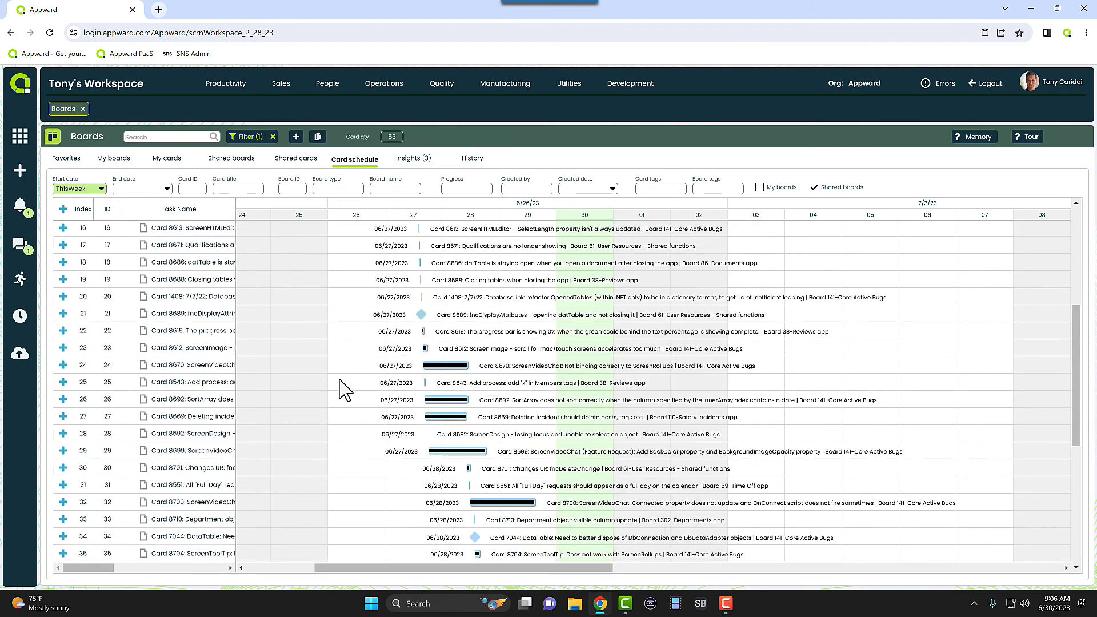
{"action": "scroll", "coordinate": [340, 390], "scroll_direction": "up", "scroll_amount": 5}
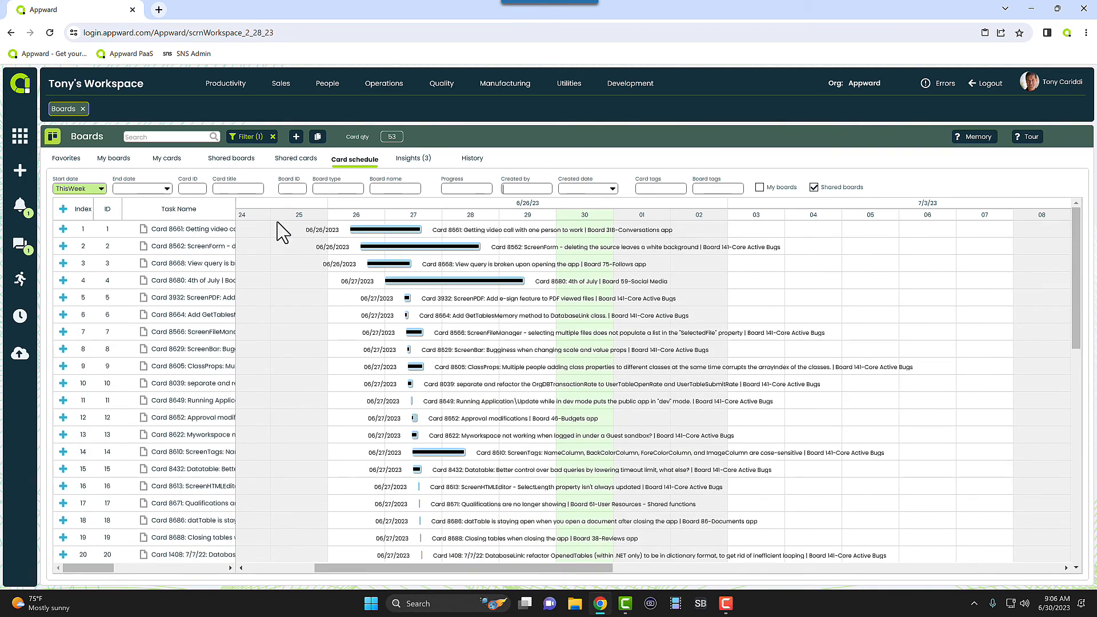